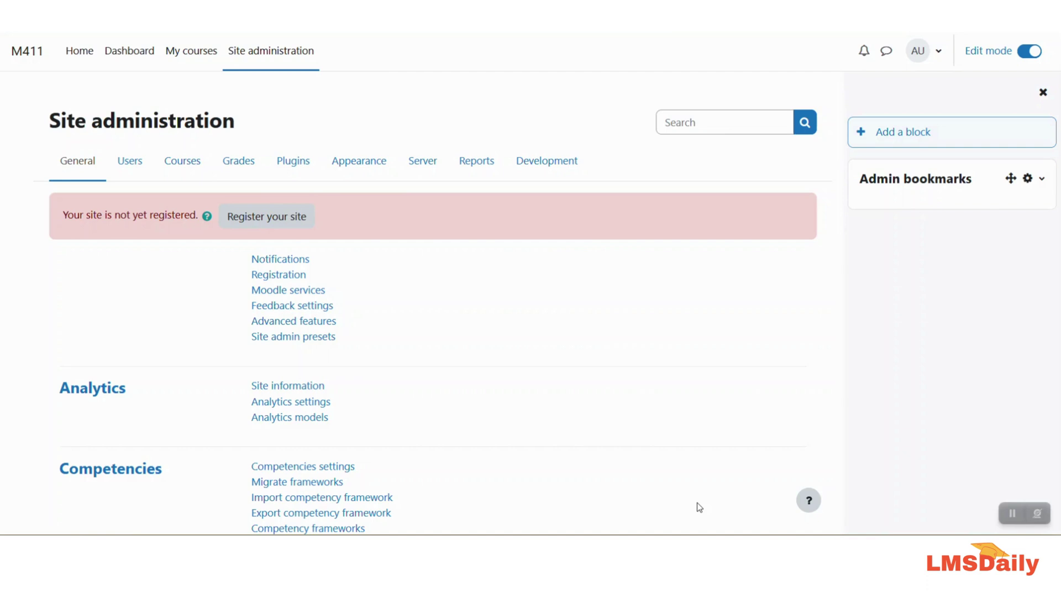
In Manage filters, set Multi-Language Content (v2) to On and apply it to 'Content and headings'
{"action": "left_click", "coordinate": [292, 161]}
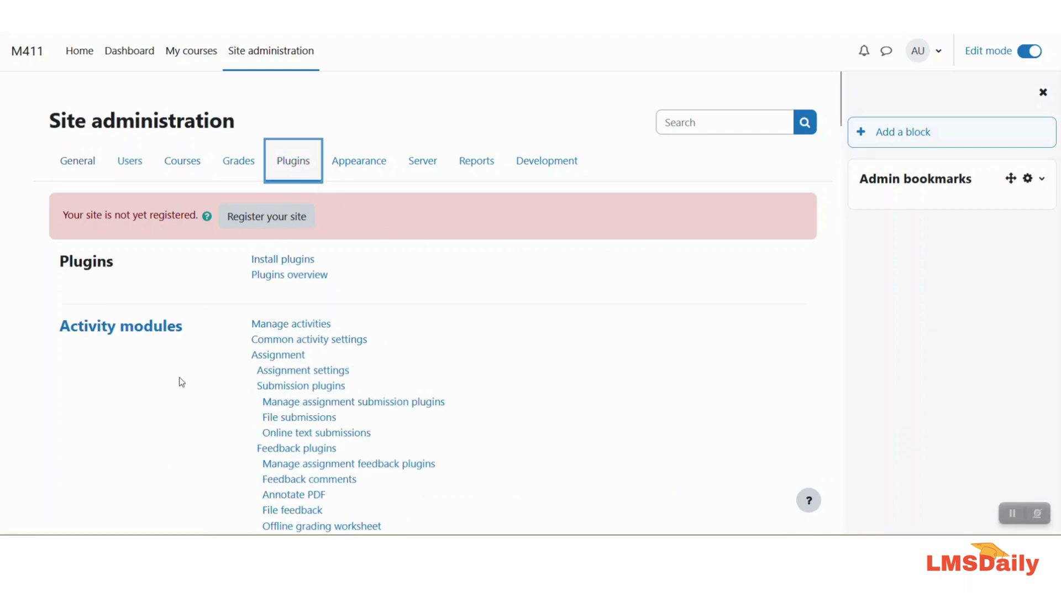
{"action": "scroll", "coordinate": [181, 381], "scroll_direction": "down", "scroll_amount": 20}
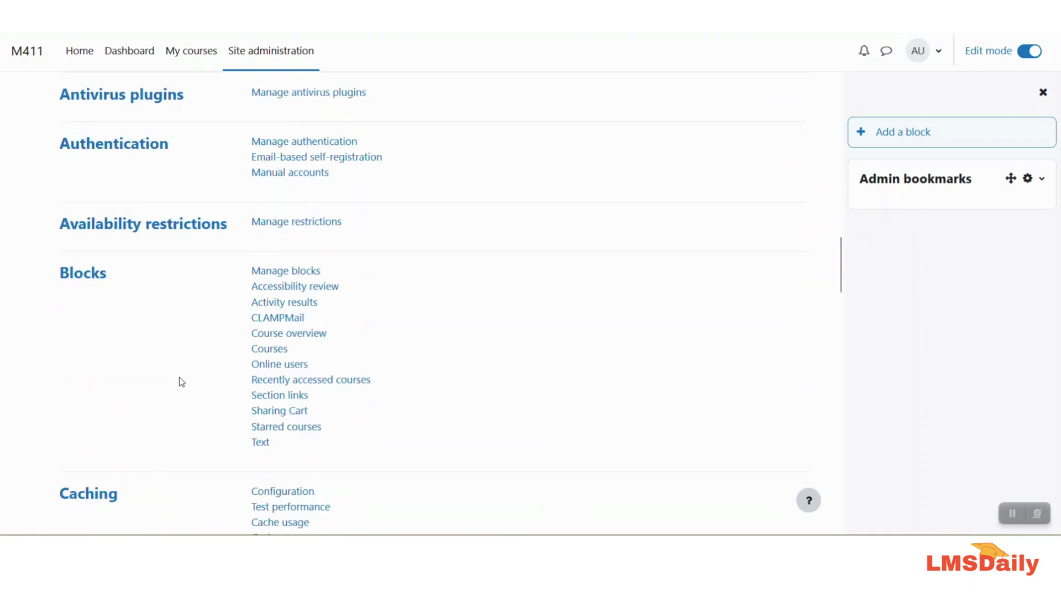
{"action": "scroll", "coordinate": [181, 382], "scroll_direction": "down", "scroll_amount": 12}
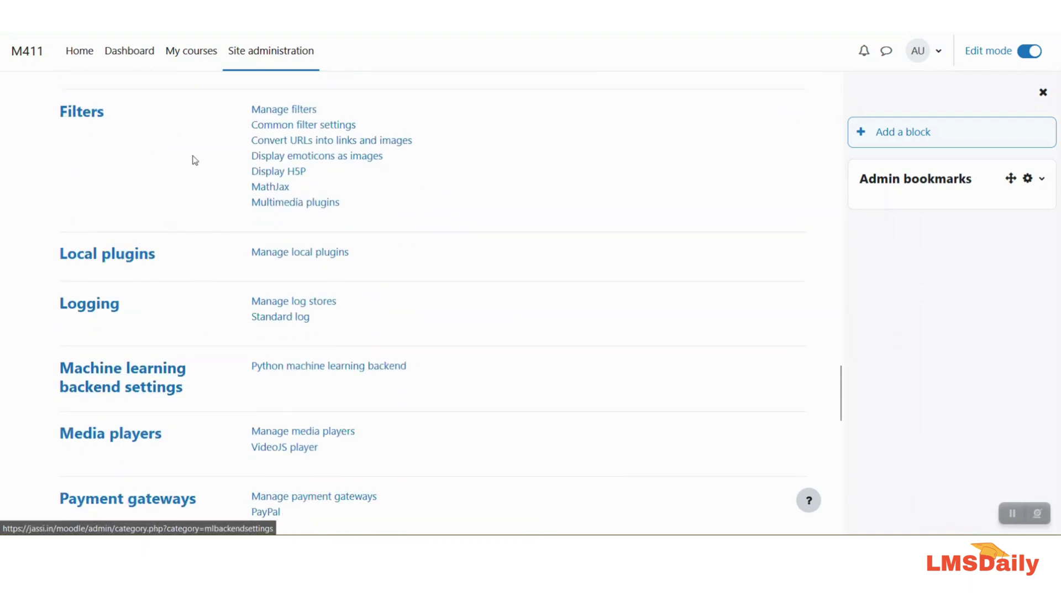
{"action": "left_click", "coordinate": [264, 113]}
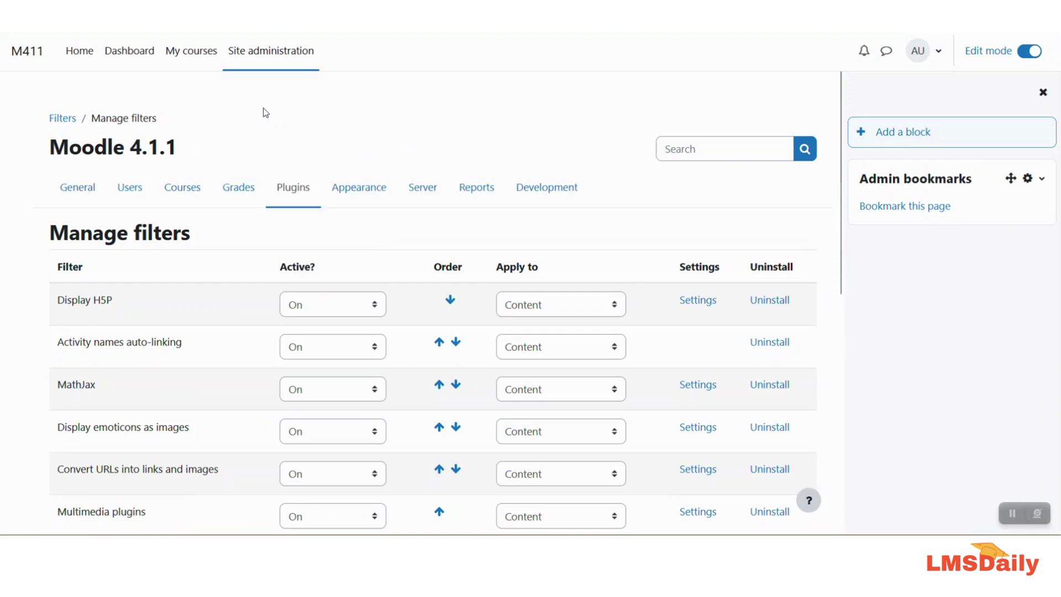
{"action": "scroll", "coordinate": [247, 313], "scroll_direction": "down", "scroll_amount": 10}
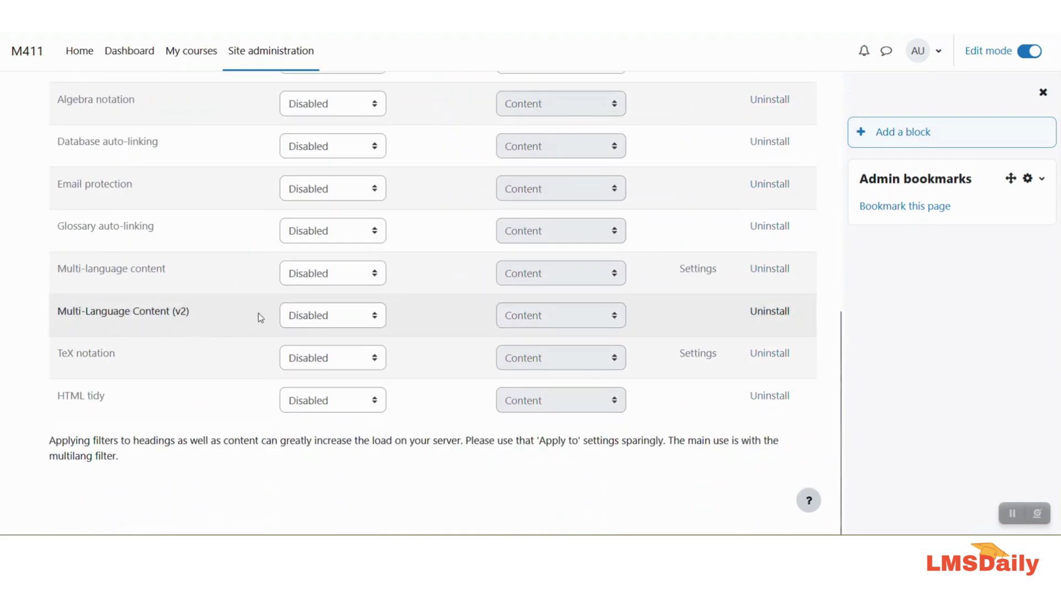
{"action": "left_click", "coordinate": [310, 316]}
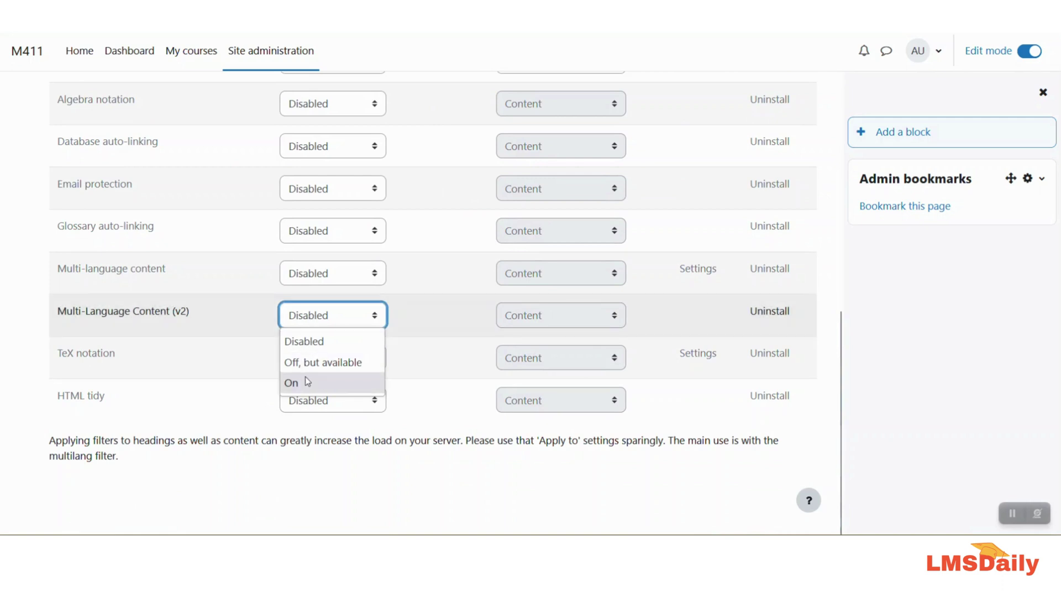
{"action": "left_click", "coordinate": [292, 382]}
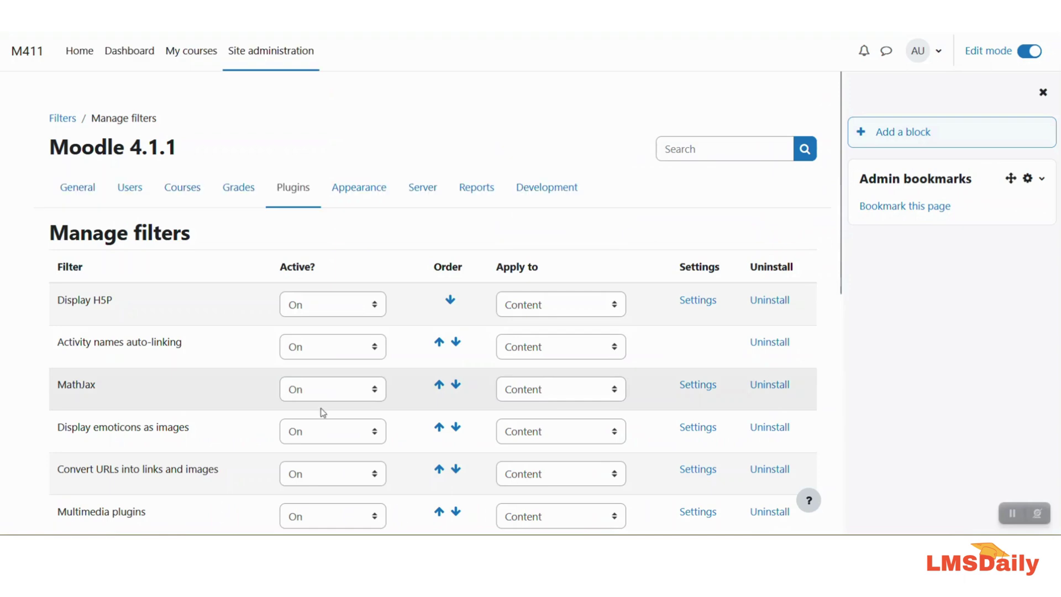
{"action": "scroll", "coordinate": [320, 409], "scroll_direction": "down", "scroll_amount": 5}
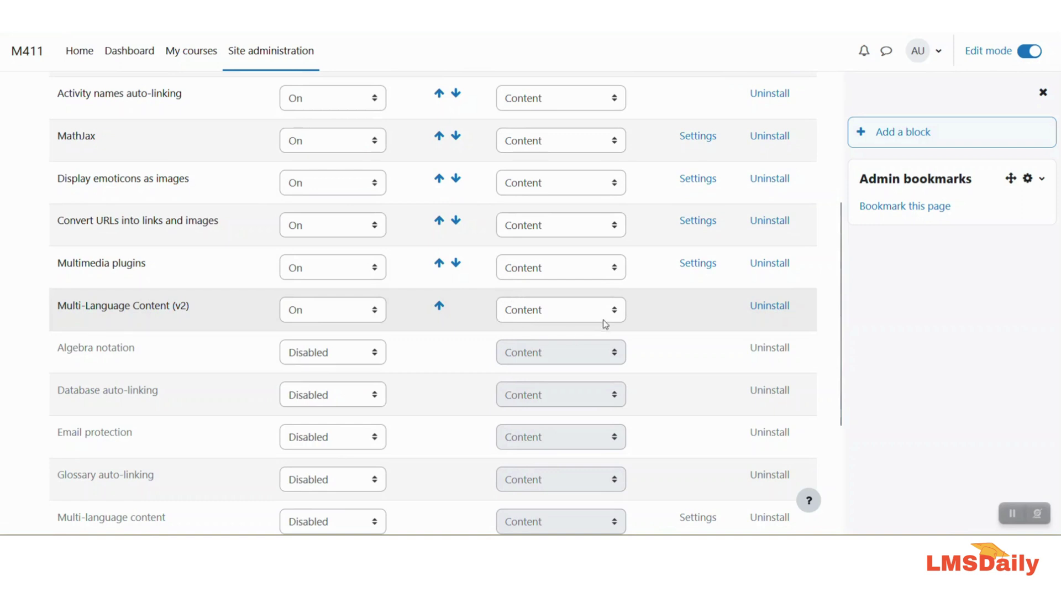
{"action": "left_click", "coordinate": [569, 313]}
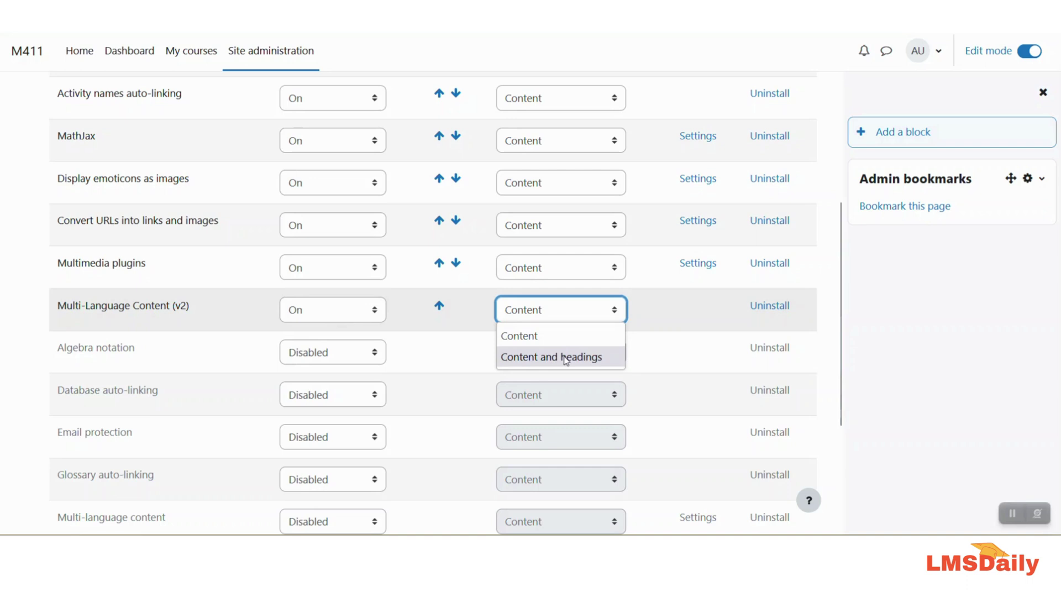
{"action": "left_click", "coordinate": [534, 357]}
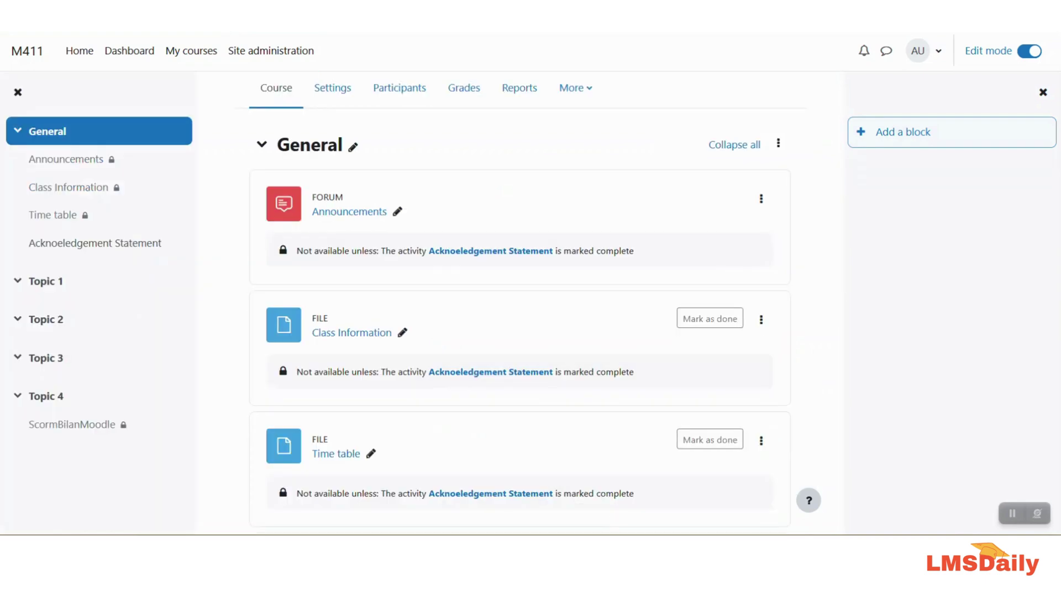
Start adding a new Page resource to Topic 2 of English Literature
{"action": "scroll", "coordinate": [447, 327], "scroll_direction": "down", "scroll_amount": 1}
{"action": "scroll", "coordinate": [448, 327], "scroll_direction": "down", "scroll_amount": 7}
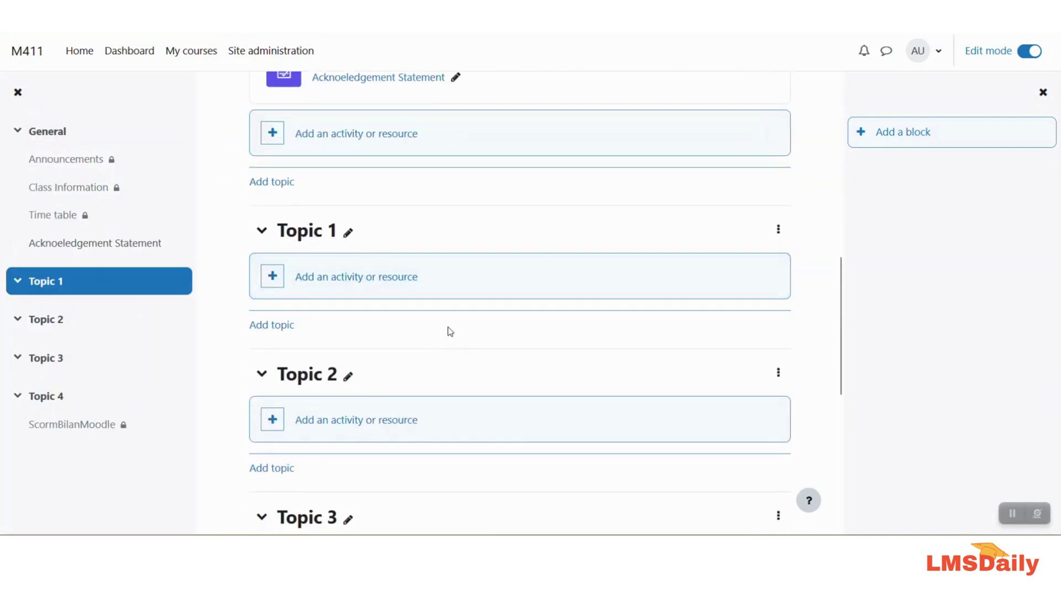
{"action": "left_click", "coordinate": [348, 285]}
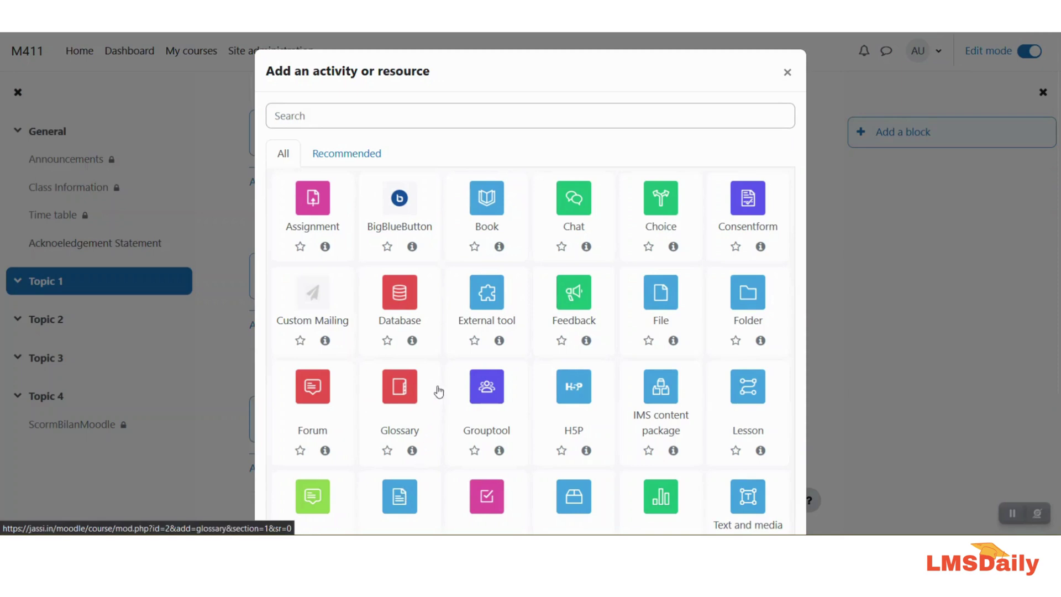
{"action": "scroll", "coordinate": [438, 391], "scroll_direction": "down", "scroll_amount": 1}
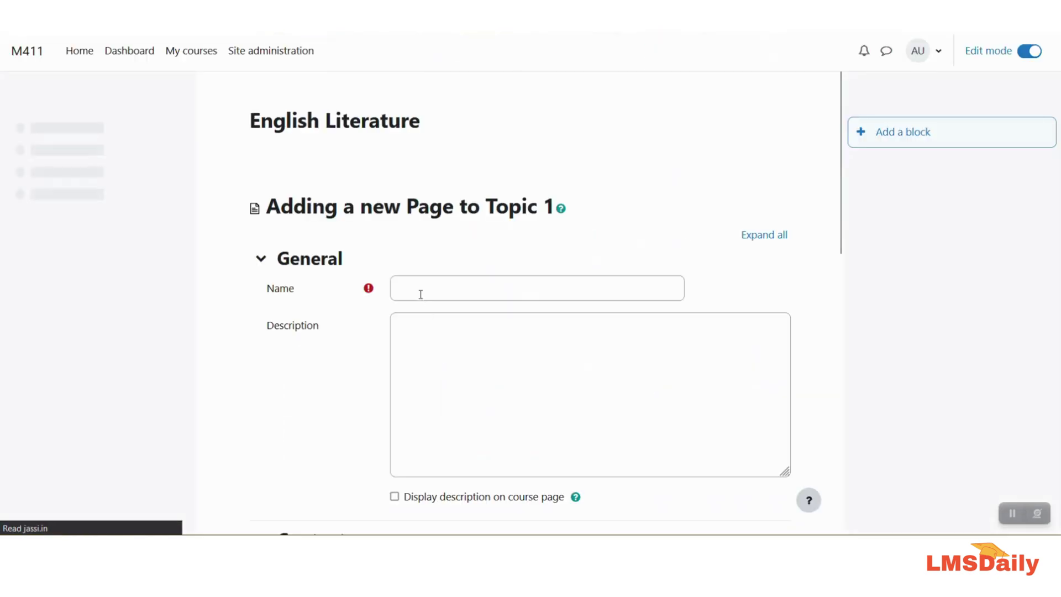
Paste the name {mlang en}Class Information{mlang}{mlang en_us}Class2 Information{mlang} and fix its spacing
{"action": "left_click", "coordinate": [420, 293]}
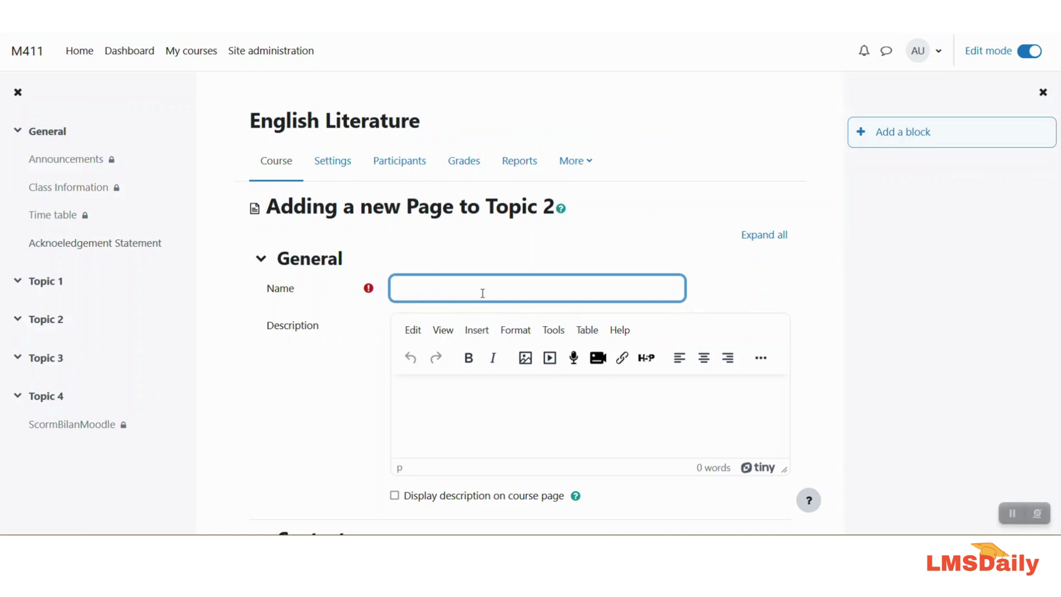
{"action": "key", "text": "ctrl+v"}
{"action": "key", "text": "Home"}
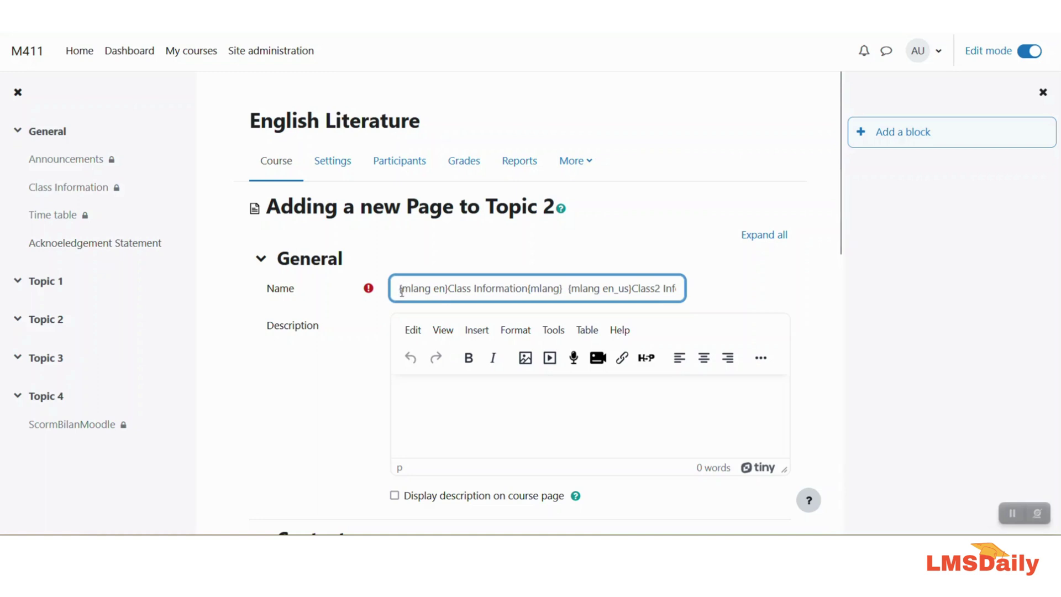
{"action": "left_click", "coordinate": [448, 287]}
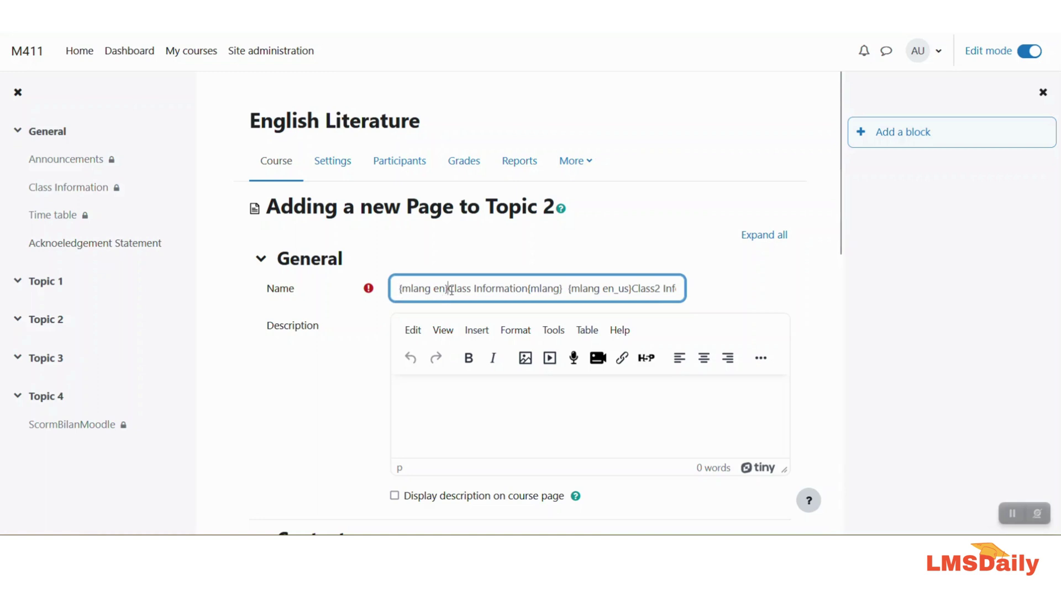
{"action": "left_click", "coordinate": [529, 288]}
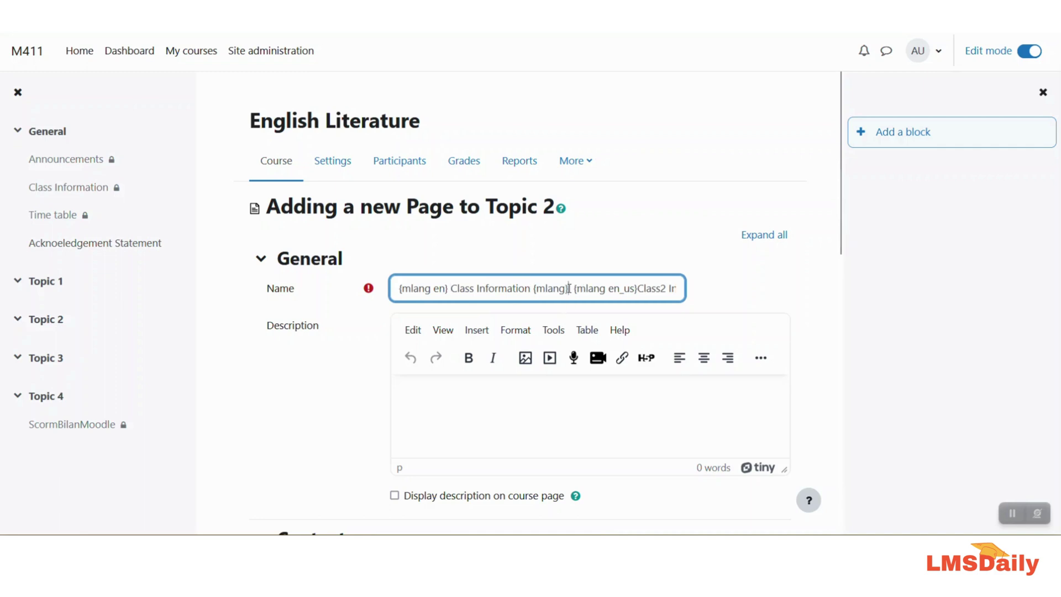
{"action": "left_click_drag", "start_coordinate": [569, 287], "coordinate": [394, 287]}
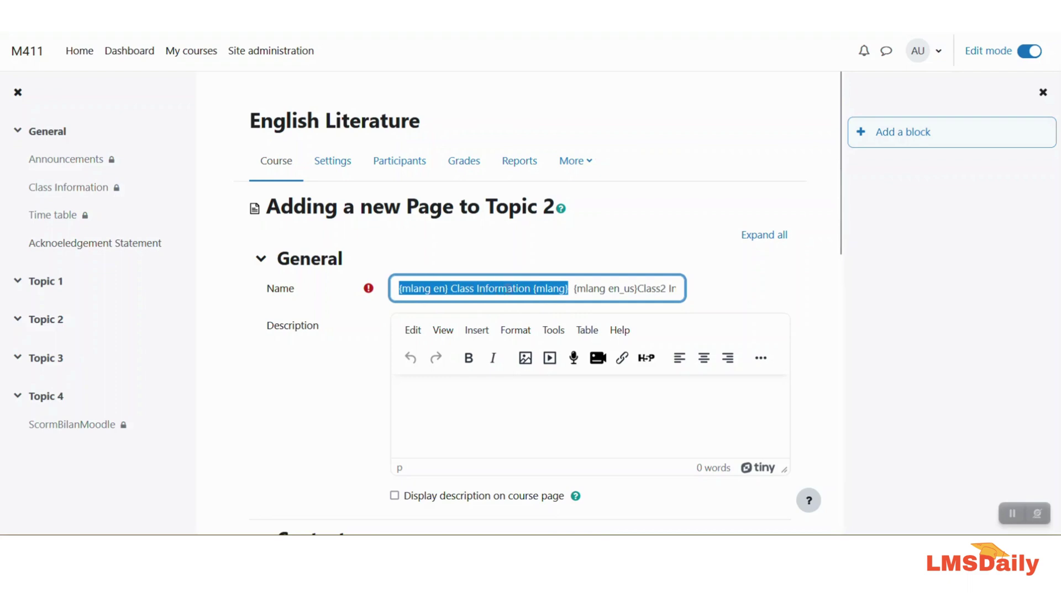
{"action": "left_click", "coordinate": [447, 288]}
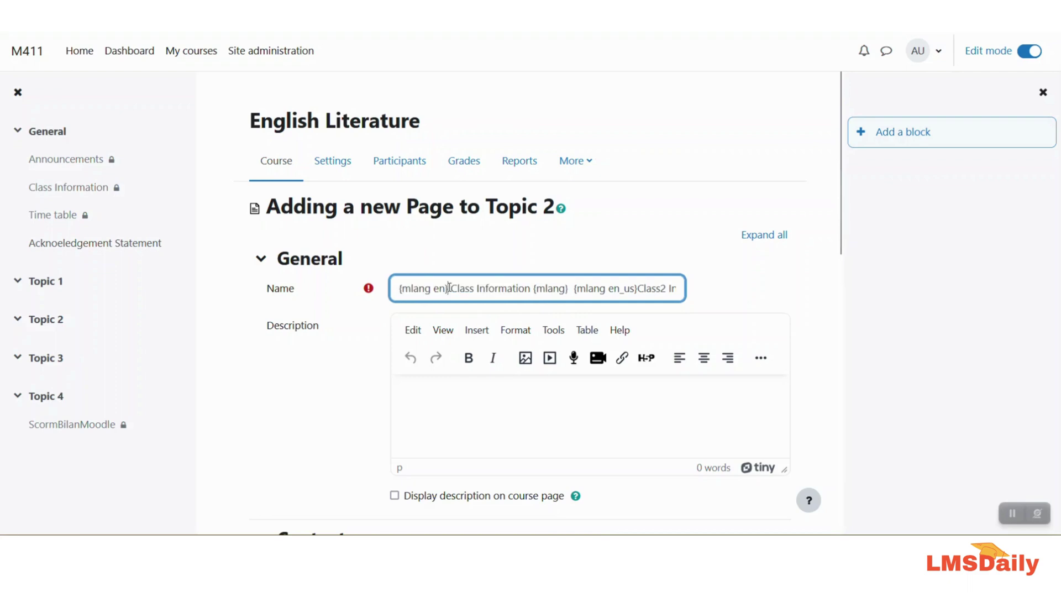
{"action": "left_click_drag", "start_coordinate": [445, 288], "coordinate": [434, 288]}
{"action": "left_click_drag", "start_coordinate": [635, 288], "coordinate": [690, 289]}
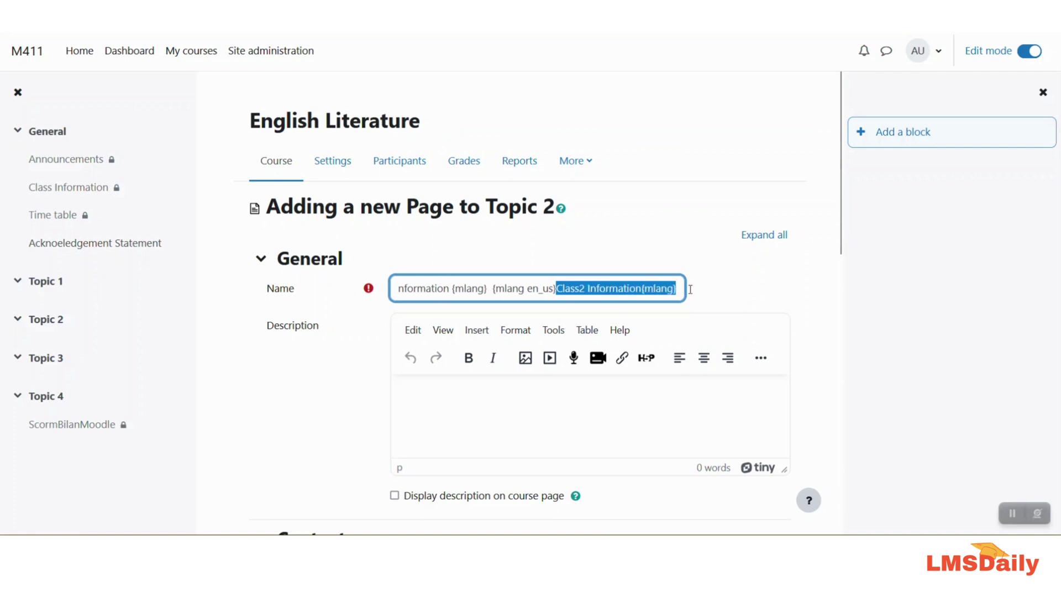
{"action": "left_click", "coordinate": [593, 289]}
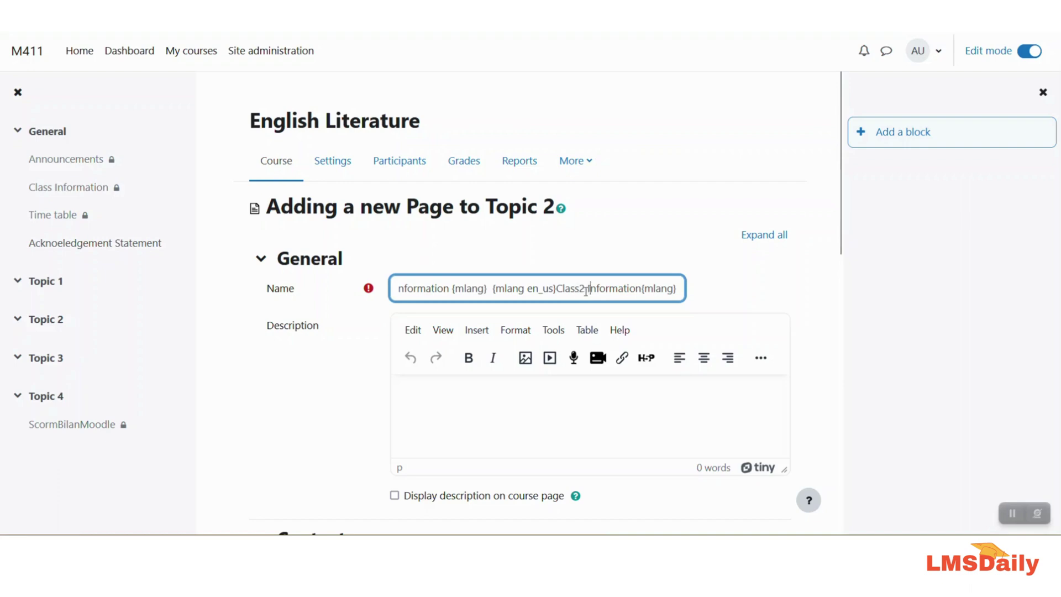
Paste the mlang-tagged text into the page content, moving the en_us block to its own line
{"action": "scroll", "coordinate": [391, 379], "scroll_direction": "down", "scroll_amount": 5}
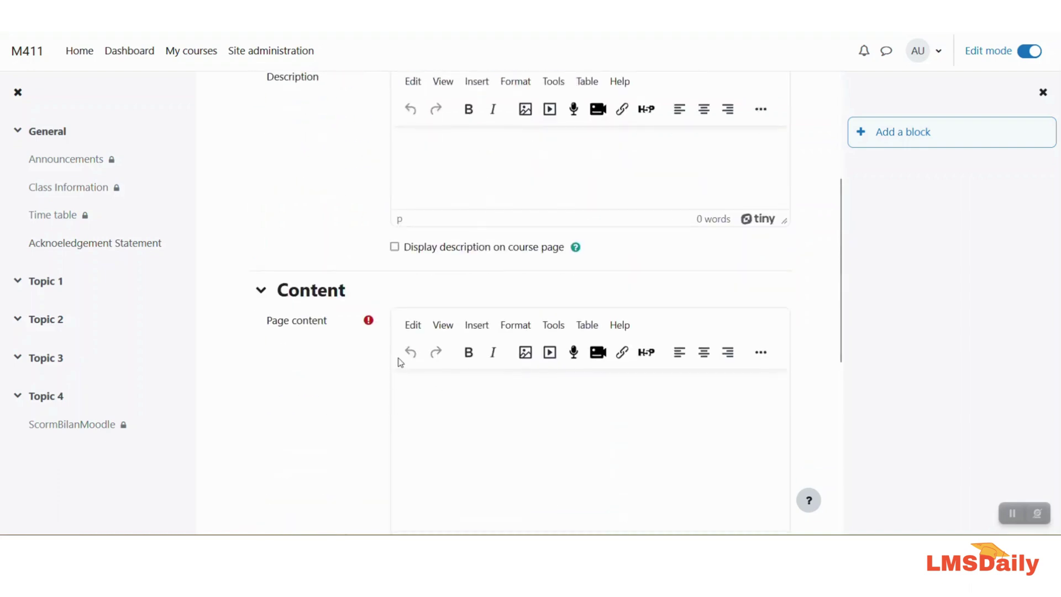
{"action": "type", "text": "{mlang en}Class Information{mlang} {mlang en_us}Class2 Information{mlang}"}
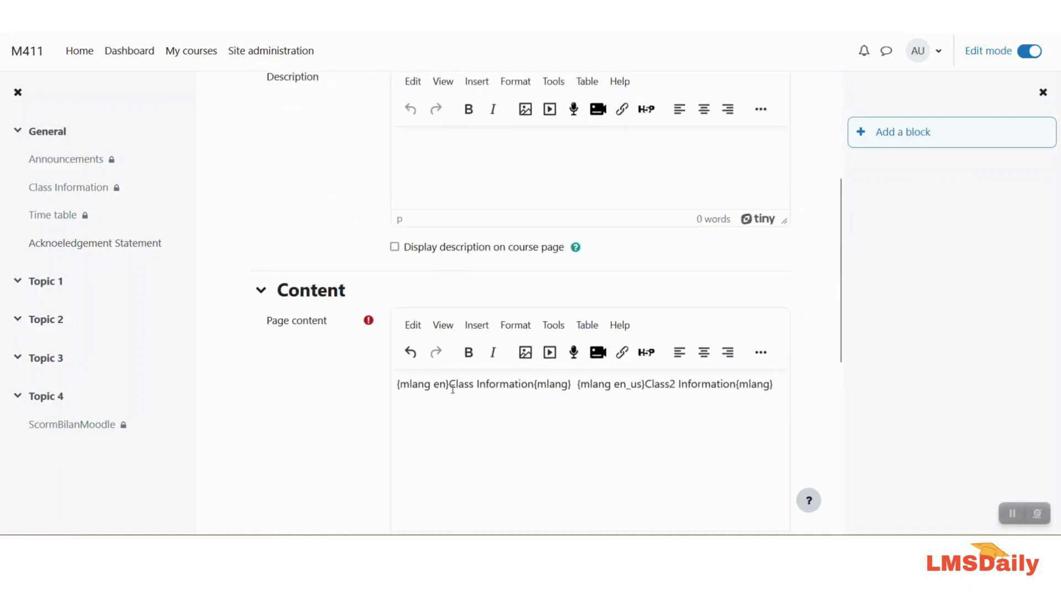
{"action": "left_click", "coordinate": [574, 384]}
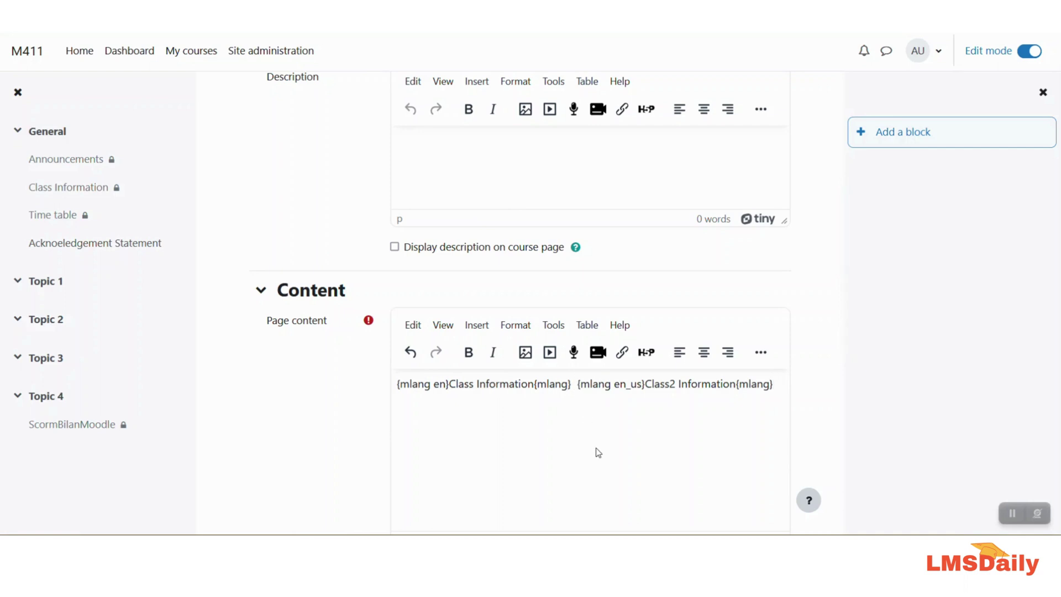
{"action": "key", "text": "Return"}
{"action": "key", "text": "Return"}
{"action": "key", "text": "Return"}
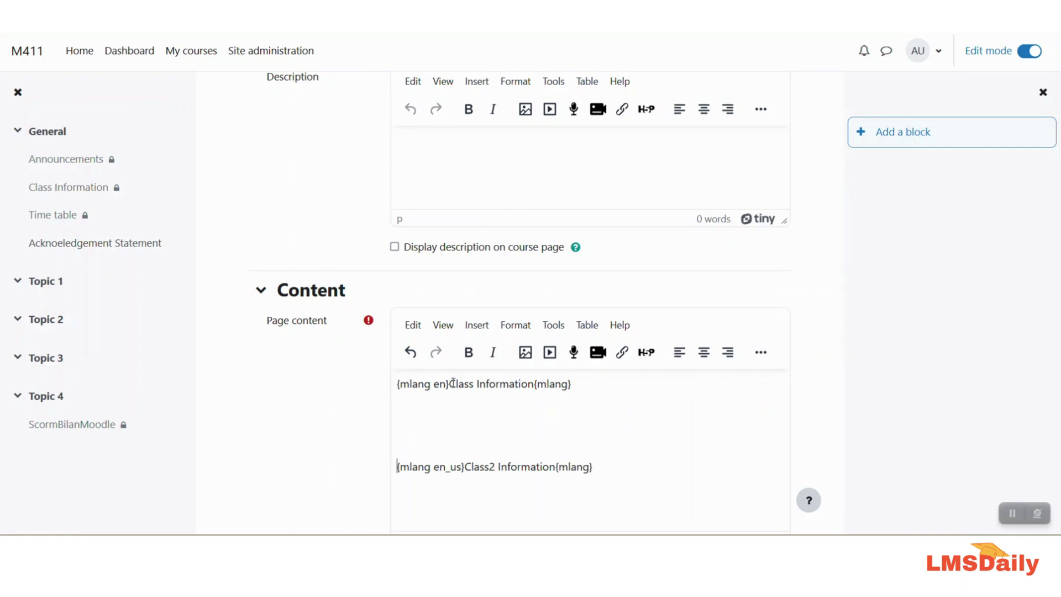
Replace the texts with 'This is a random piece of text' (en) and 'This is a random screencast' (en_us)
{"action": "left_click_drag", "start_coordinate": [448, 383], "coordinate": [533, 383]}
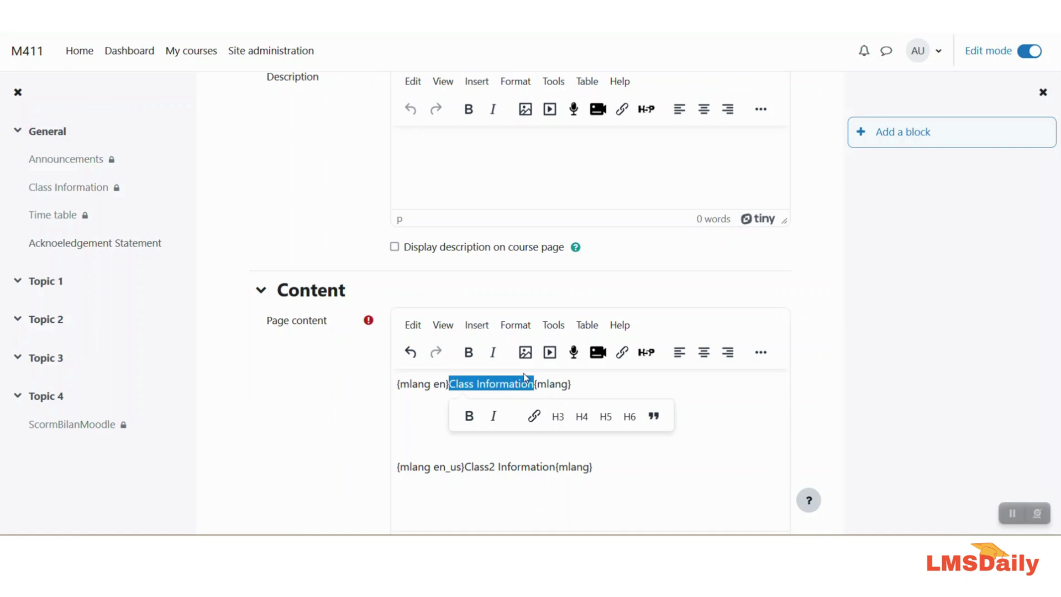
{"action": "type", "text": "Thi"}
{"action": "type", "text": "s is a "}
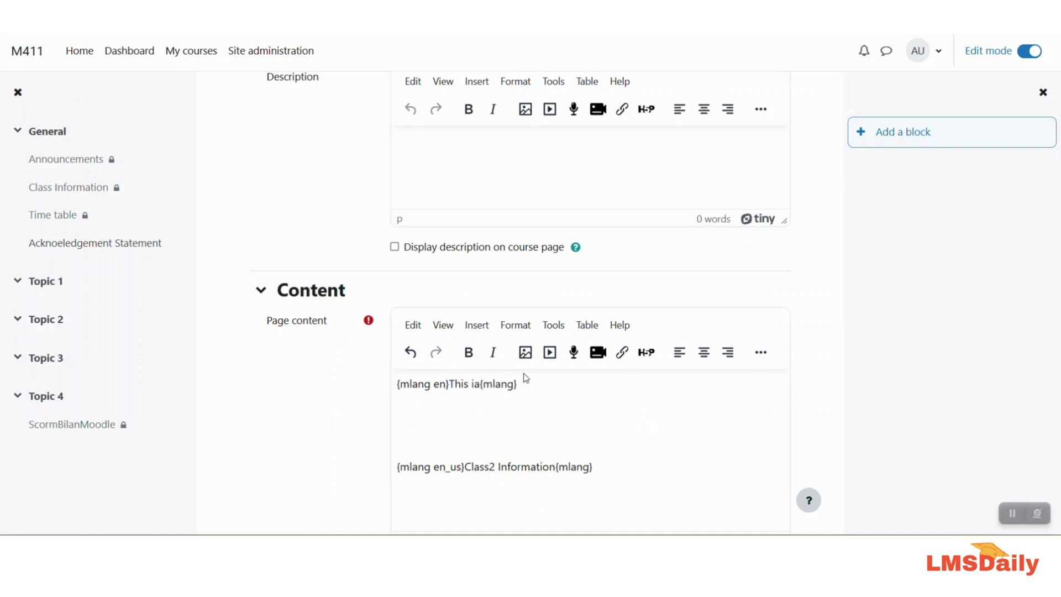
{"action": "type", "text": "random piece of text"}
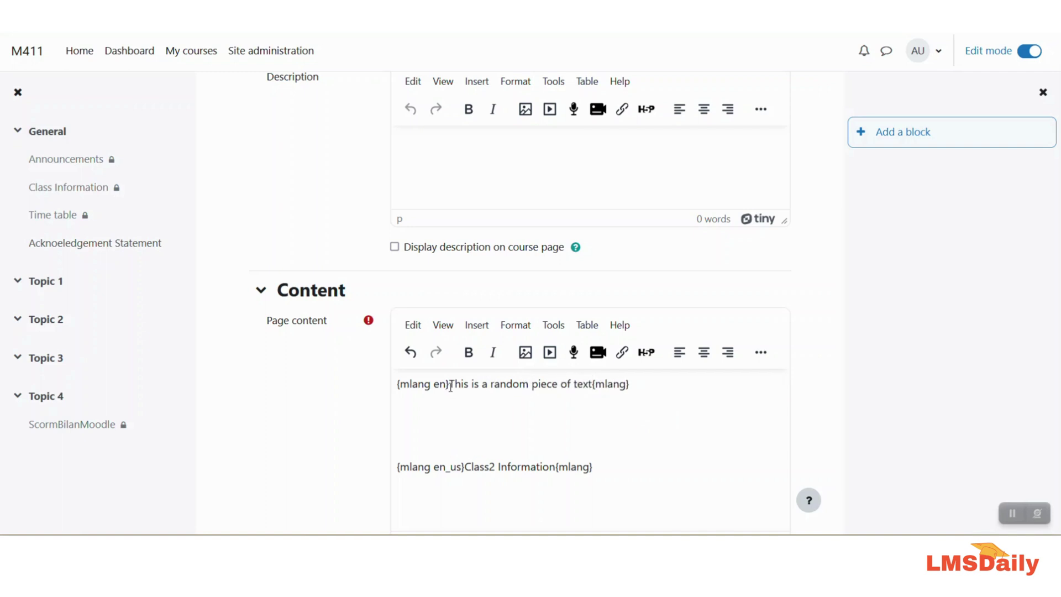
{"action": "left_click_drag", "start_coordinate": [450, 385], "coordinate": [595, 385]}
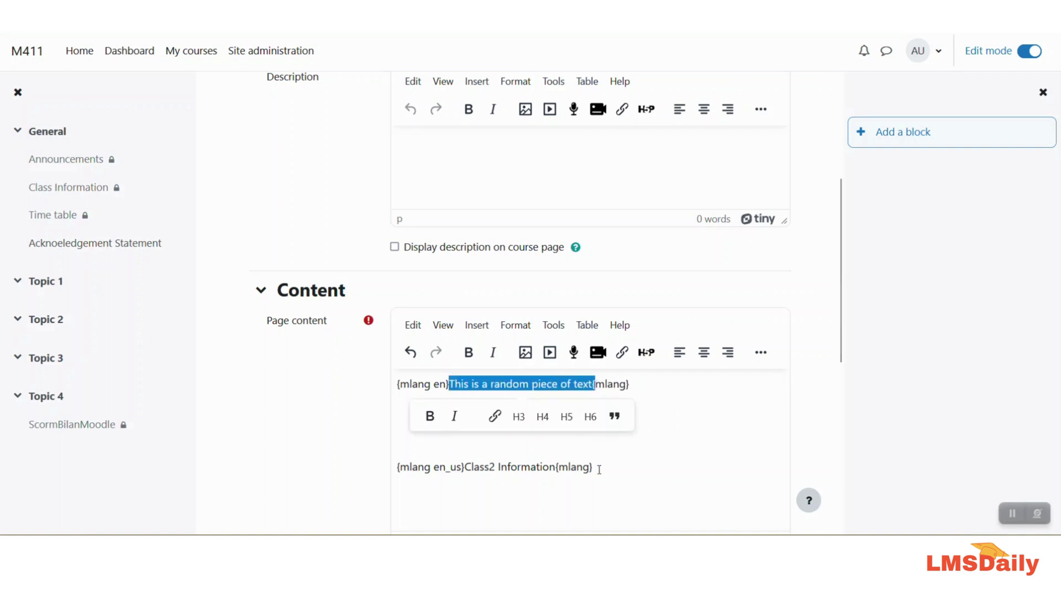
{"action": "left_click_drag", "start_coordinate": [554, 468], "coordinate": [464, 468]}
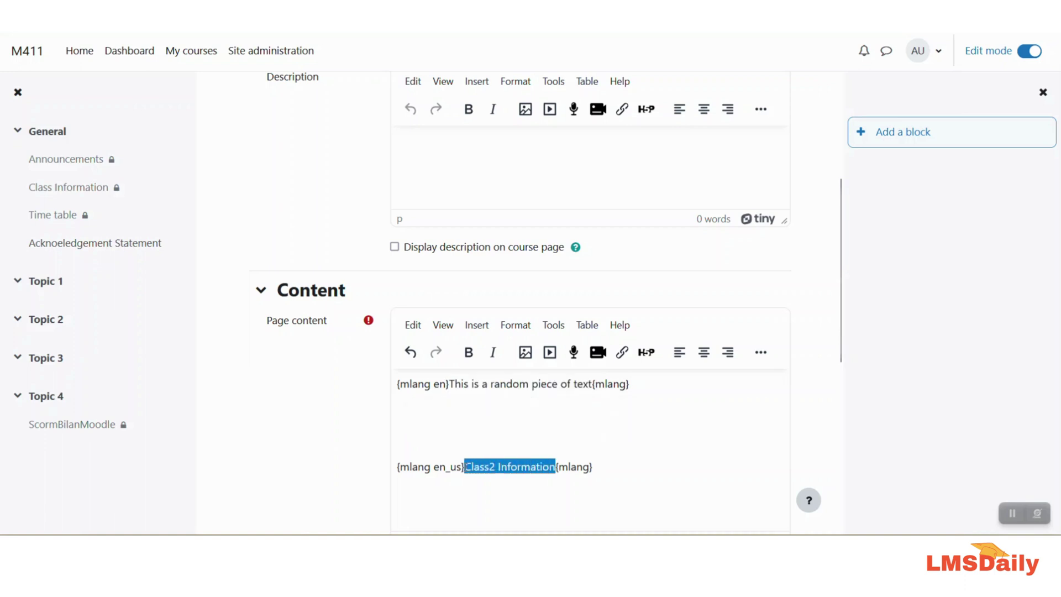
{"action": "type", "text": "This is a rando"}
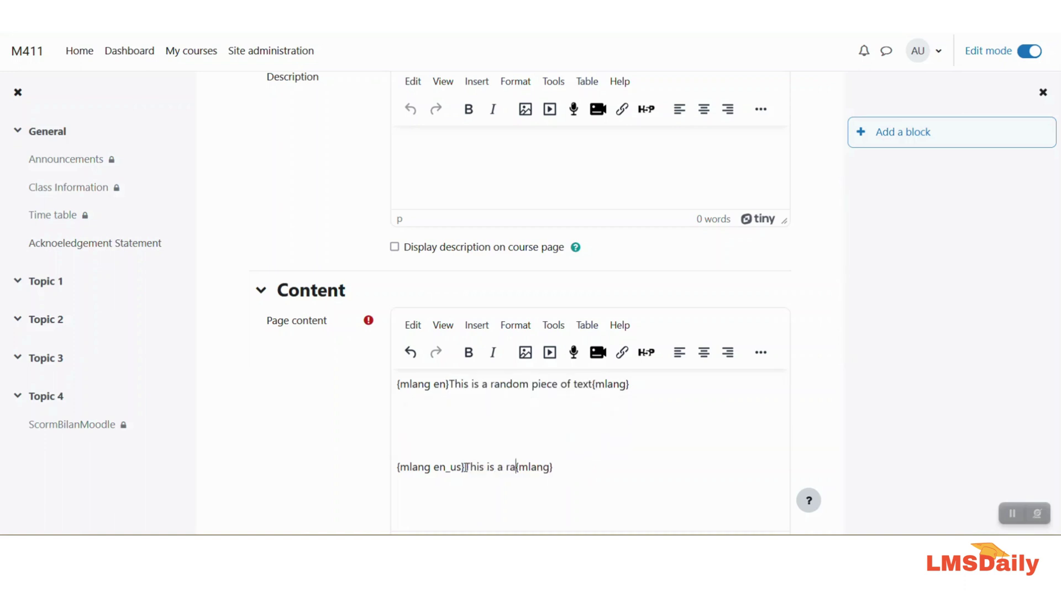
{"action": "type", "text": "m screencast"}
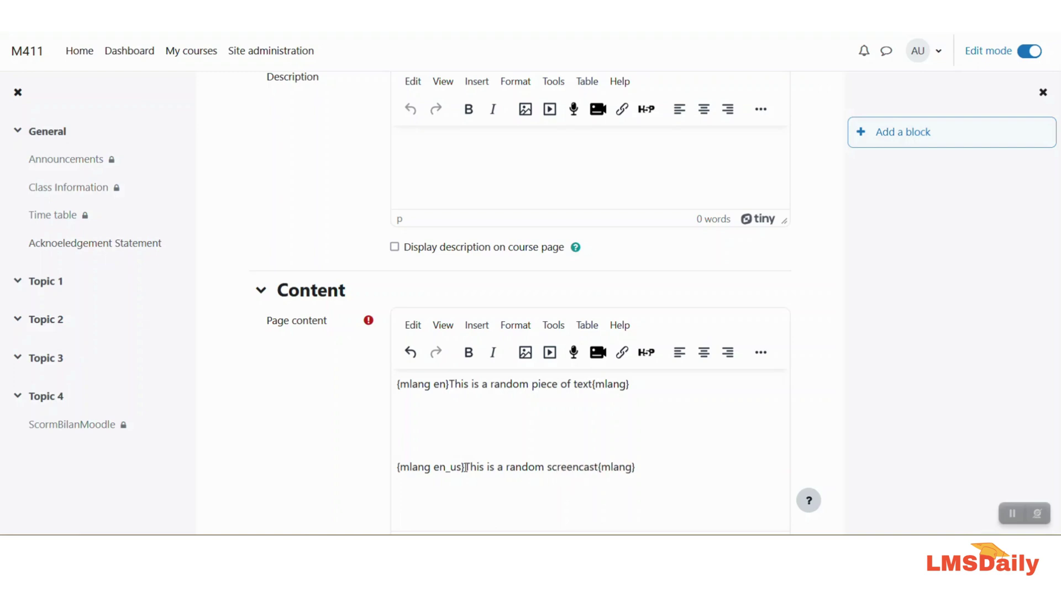
{"action": "scroll", "coordinate": [343, 417], "scroll_direction": "down", "scroll_amount": 7}
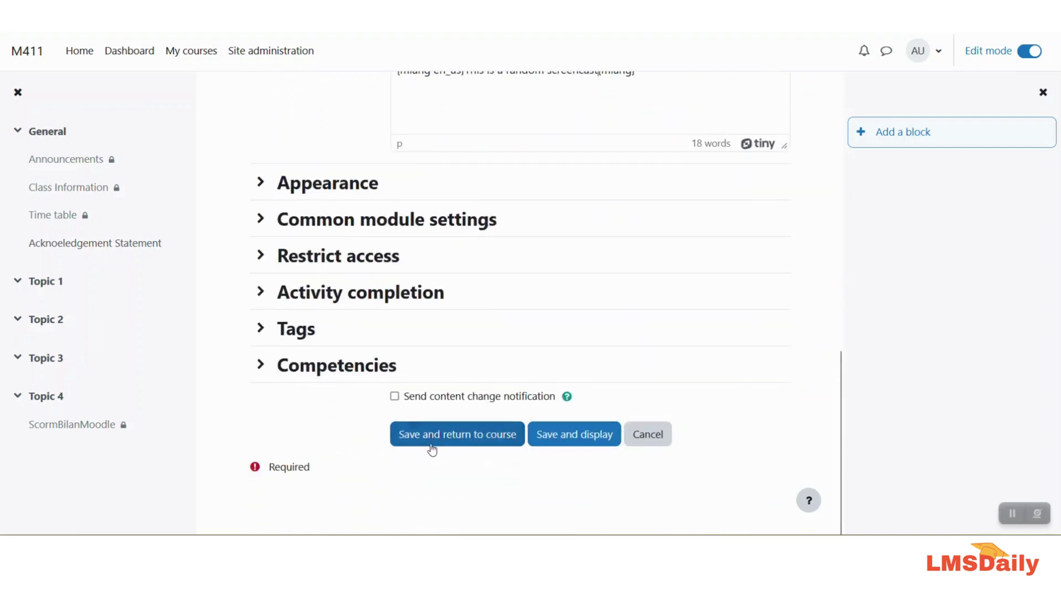
Save the page and return to English Literature, where Class2 Information appears under Topic 2
{"action": "left_click", "coordinate": [447, 437]}
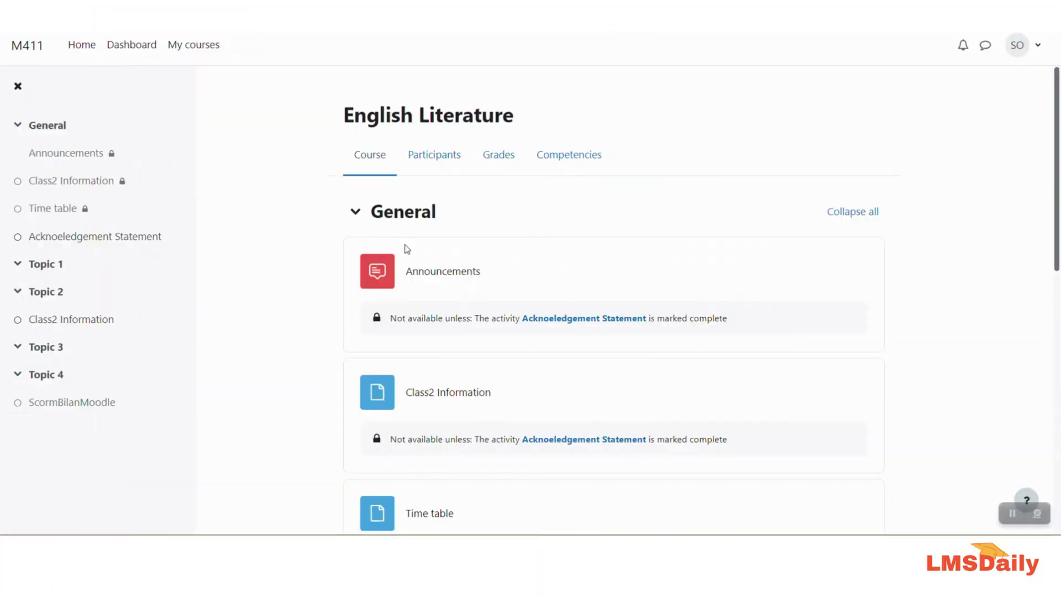
{"action": "scroll", "coordinate": [406, 248], "scroll_direction": "down", "scroll_amount": 10}
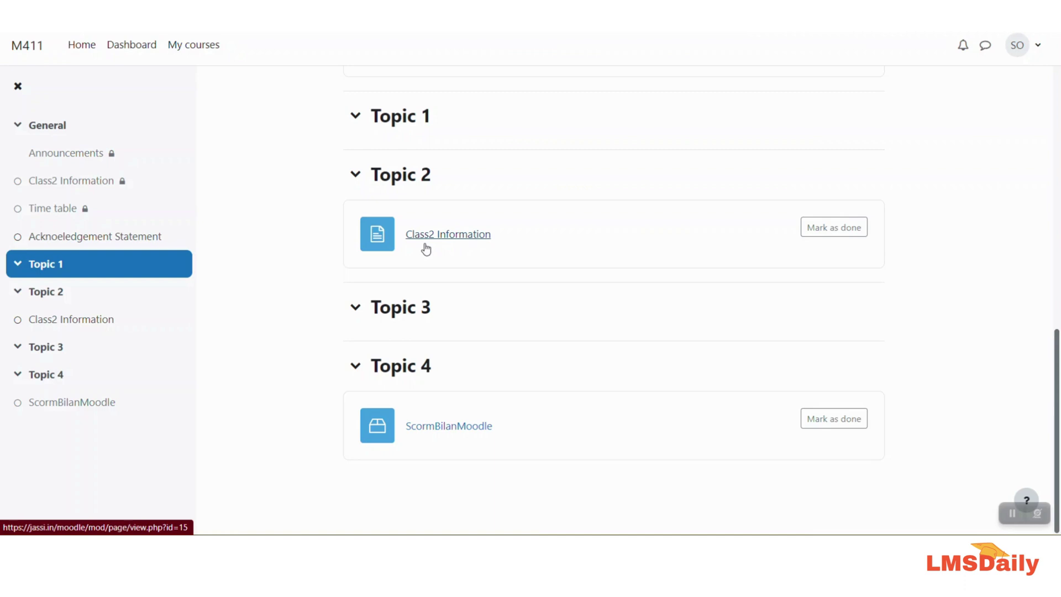
Confirm the student's preferred language is English (United States), leaving it unchanged
{"action": "left_click", "coordinate": [1017, 45]}
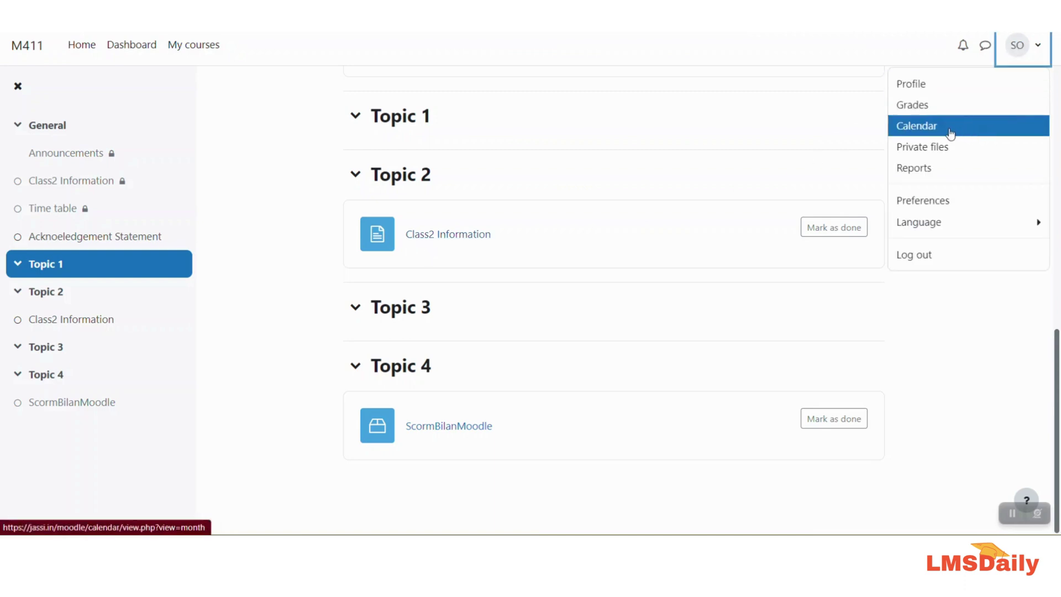
{"action": "left_click", "coordinate": [914, 201]}
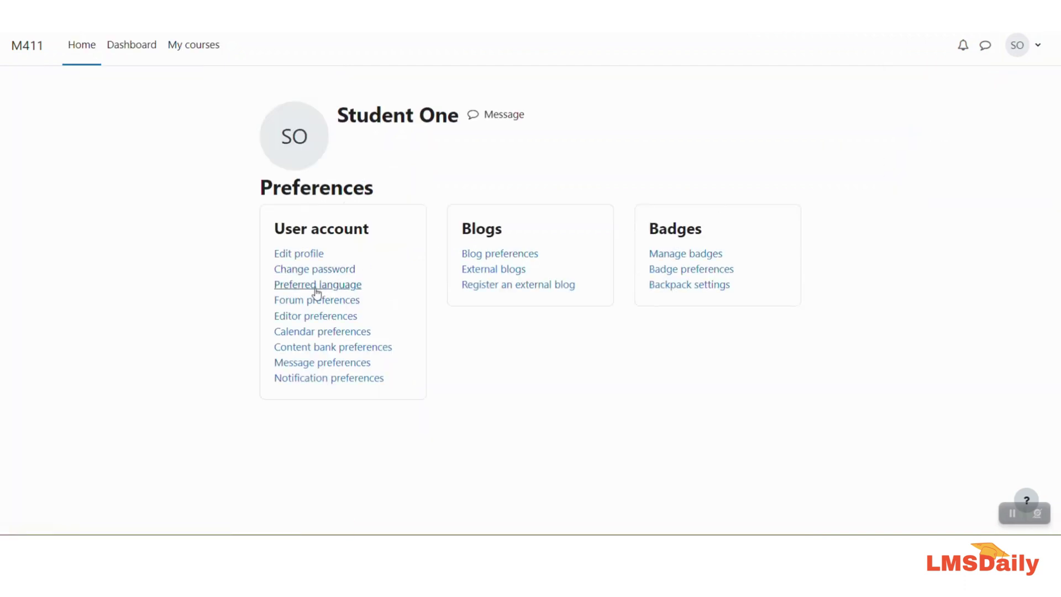
{"action": "left_click", "coordinate": [315, 286]}
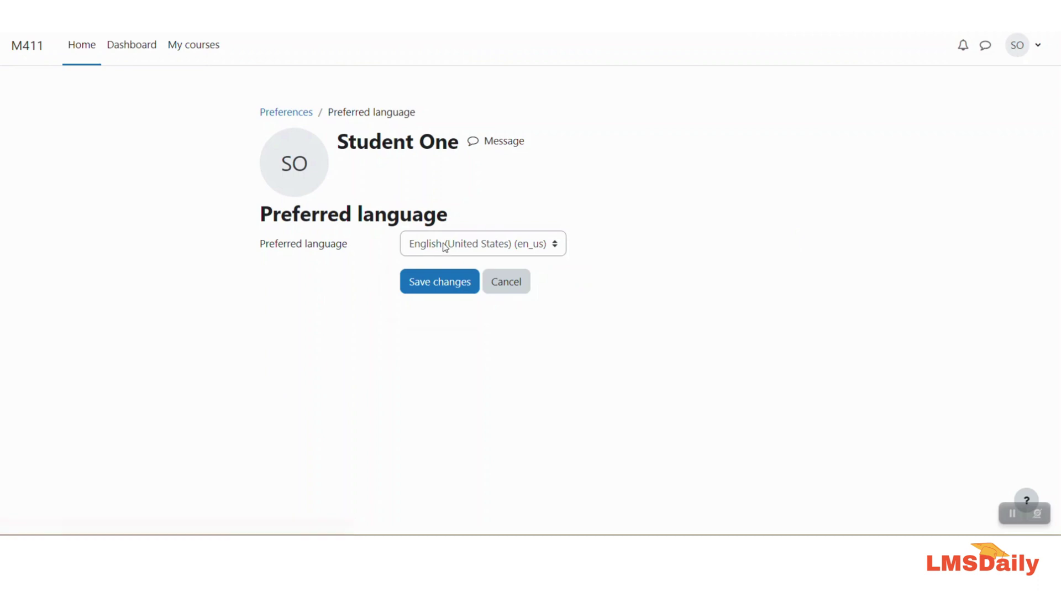
{"action": "left_click", "coordinate": [411, 252]}
{"action": "left_click", "coordinate": [463, 280]}
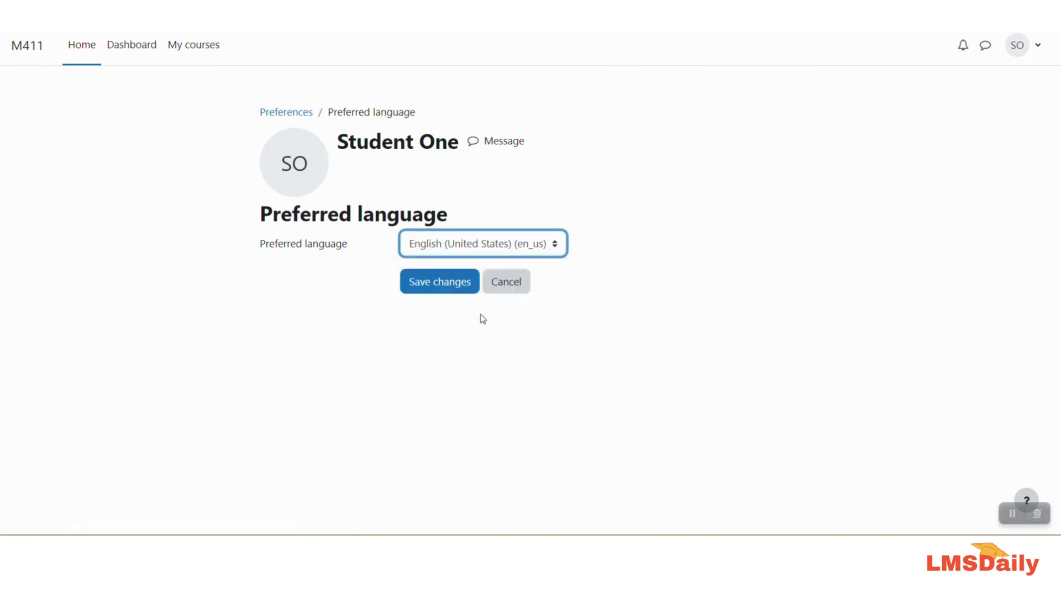
{"action": "left_click", "coordinate": [505, 280]}
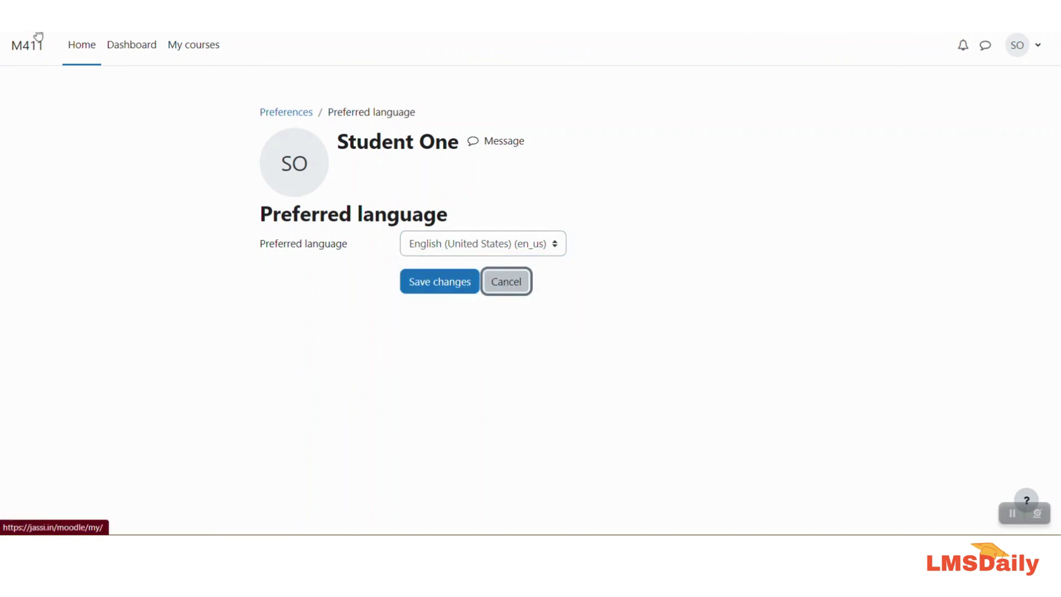
Open Class2 Information in English Literature, showing 'This is a random screencast'
{"action": "left_click", "coordinate": [203, 44]}
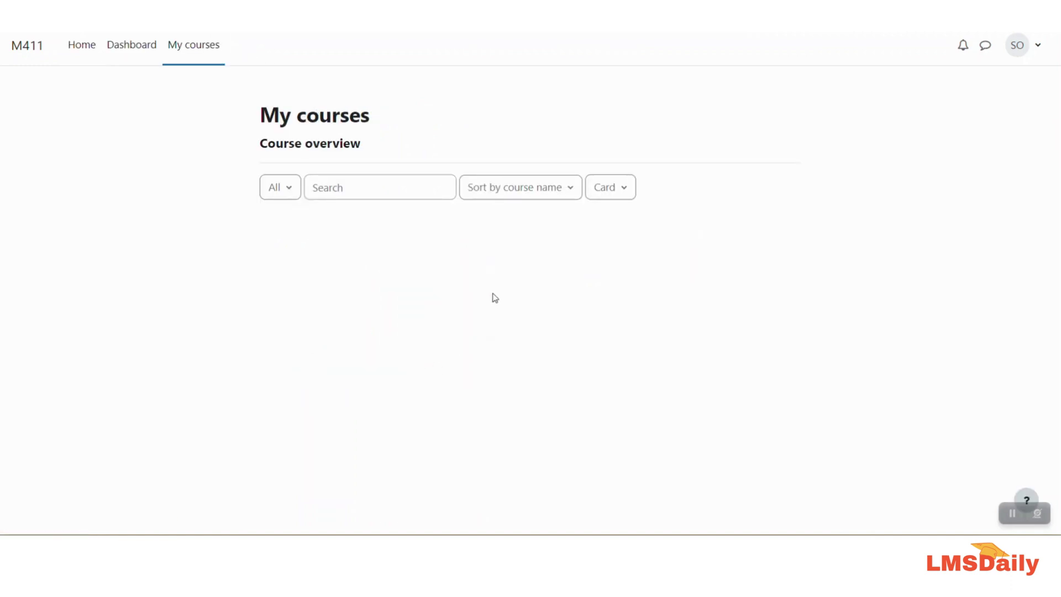
{"action": "left_click", "coordinate": [511, 286]}
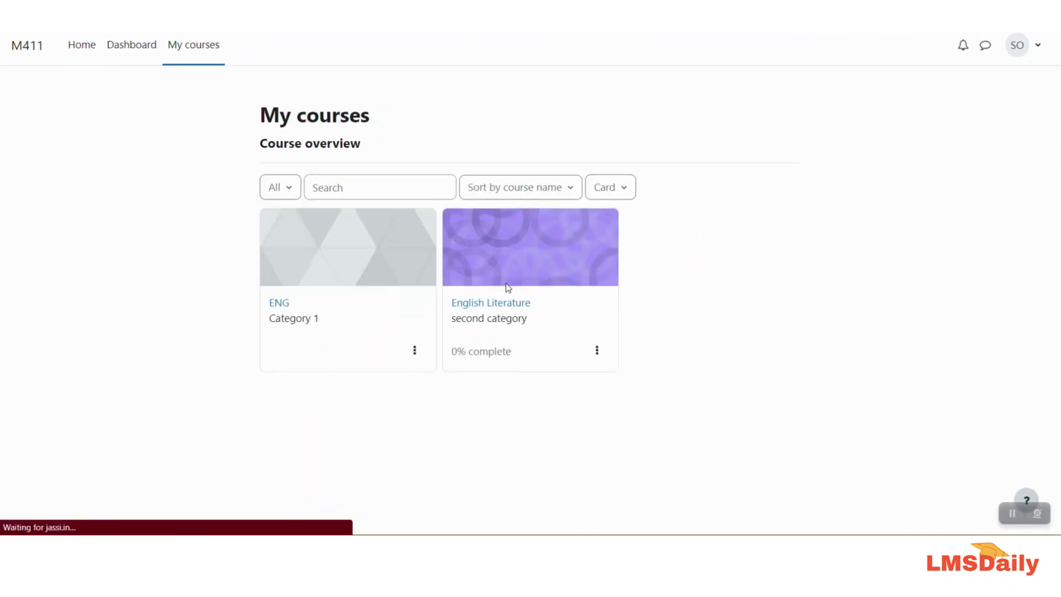
{"action": "scroll", "coordinate": [420, 340], "scroll_direction": "down", "scroll_amount": 8}
{"action": "left_click", "coordinate": [433, 237]}
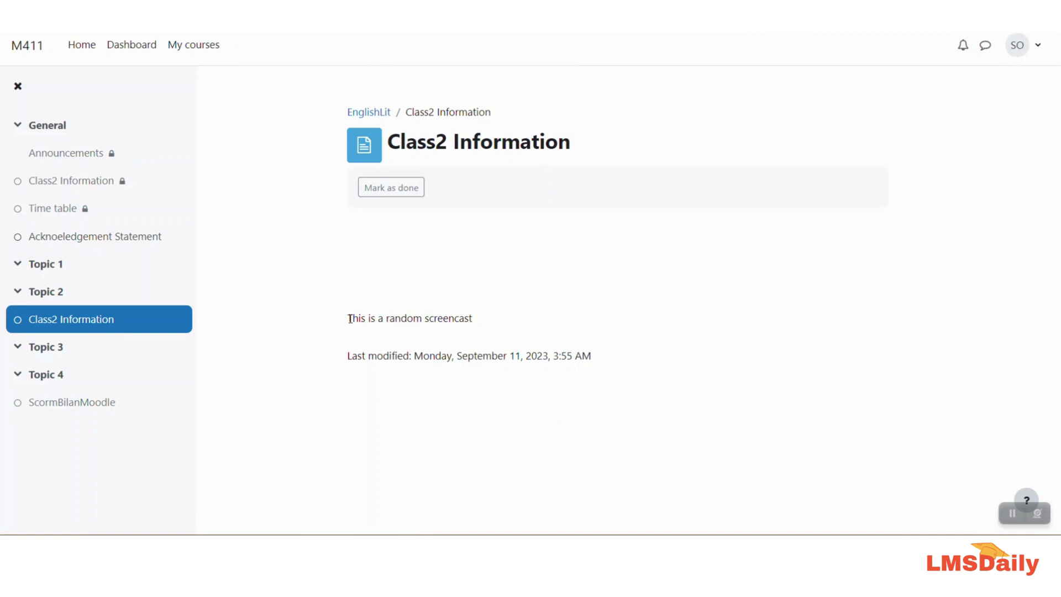
{"action": "left_click_drag", "start_coordinate": [350, 319], "coordinate": [484, 320]}
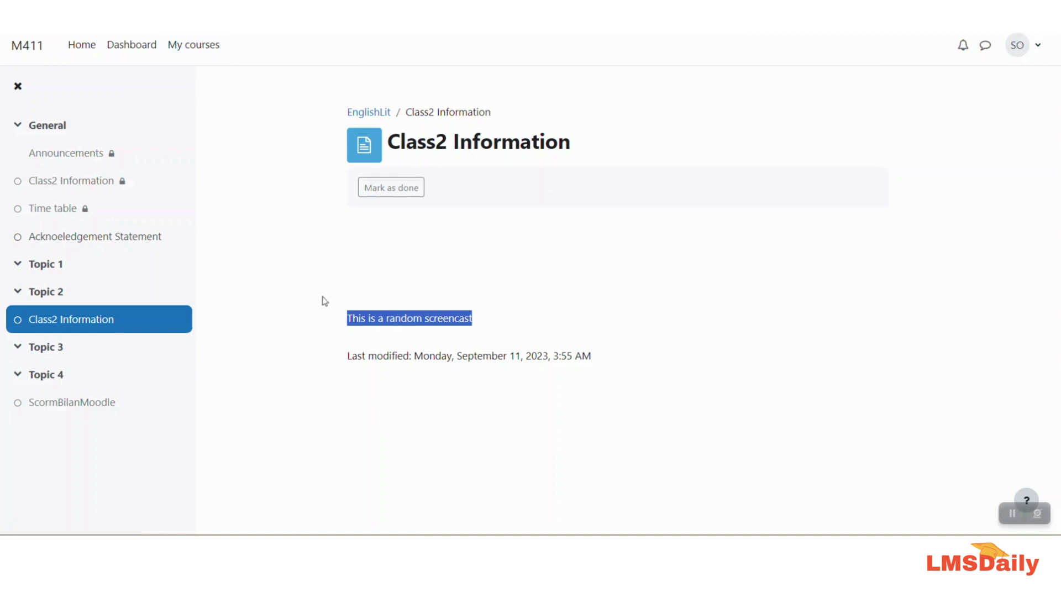
{"action": "left_click_drag", "start_coordinate": [388, 142], "coordinate": [578, 150]}
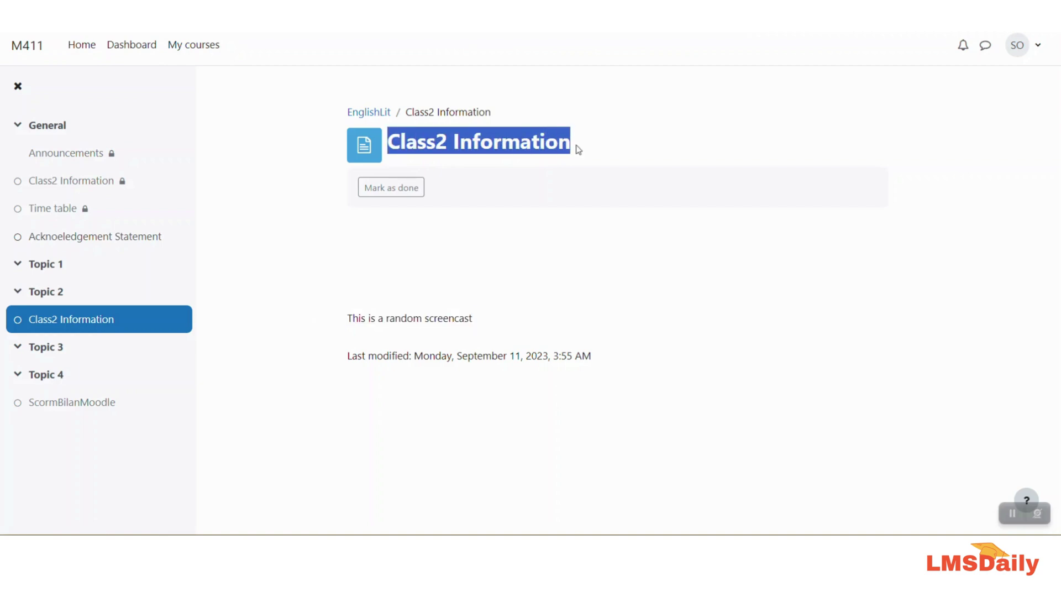
{"action": "left_click_drag", "start_coordinate": [359, 319], "coordinate": [487, 325]}
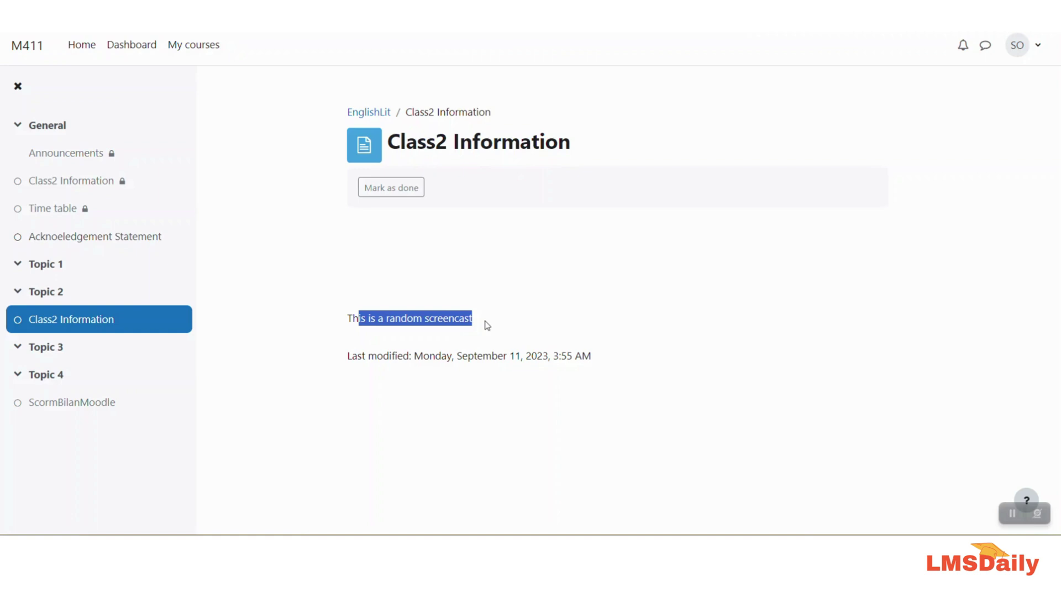